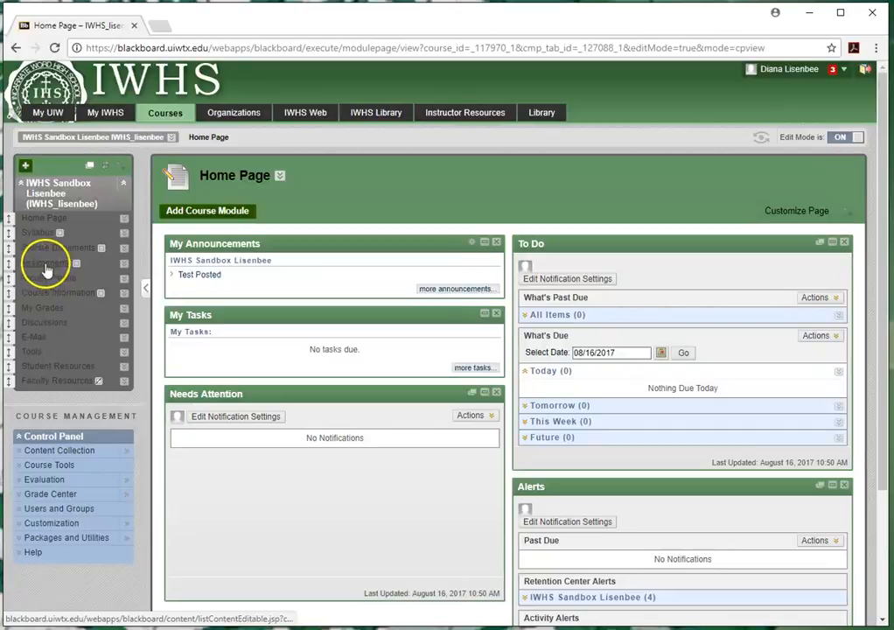
# Open the course's Assignments area and start creating a new Assignment assessment there.
pyautogui.click(44, 264)
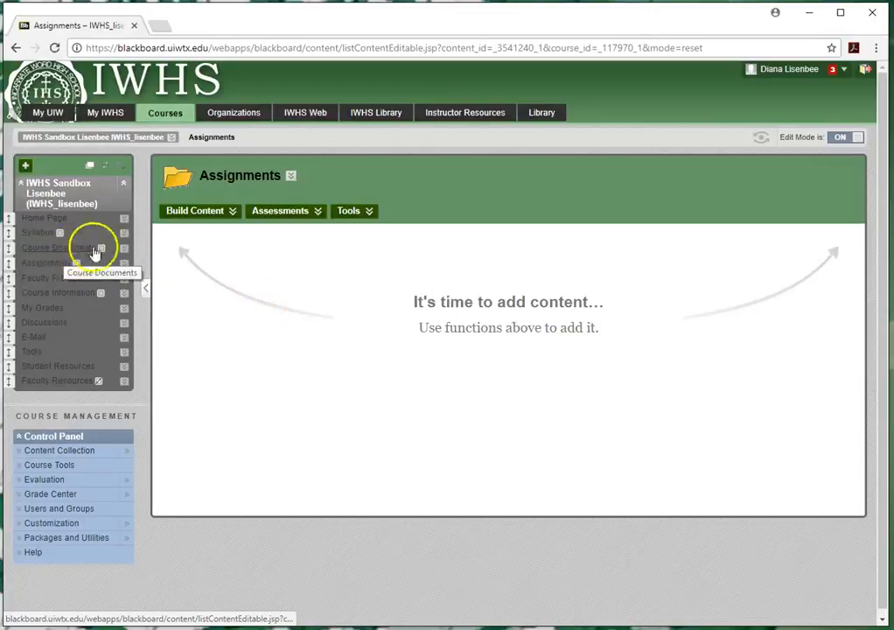
pyautogui.click(211, 215)
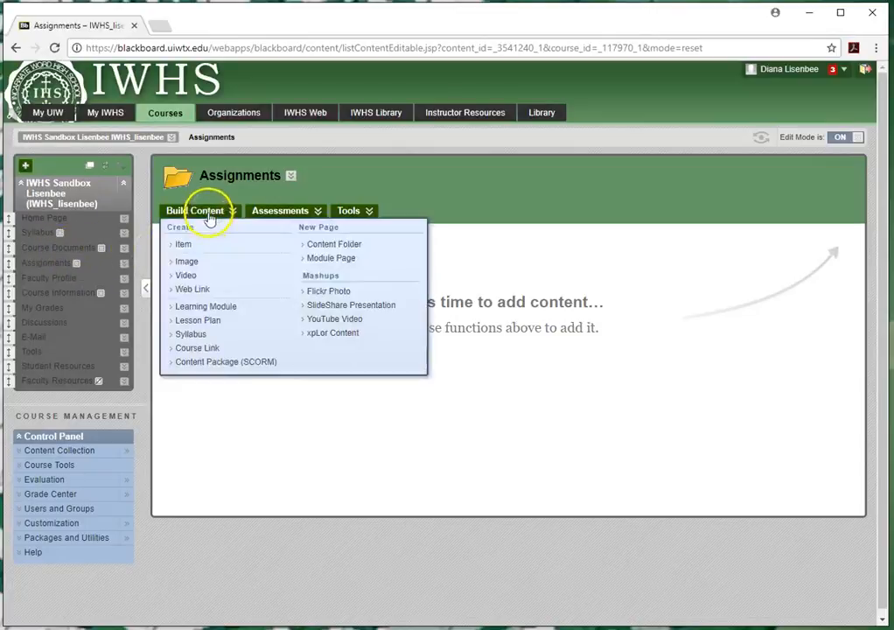
pyautogui.click(280, 213)
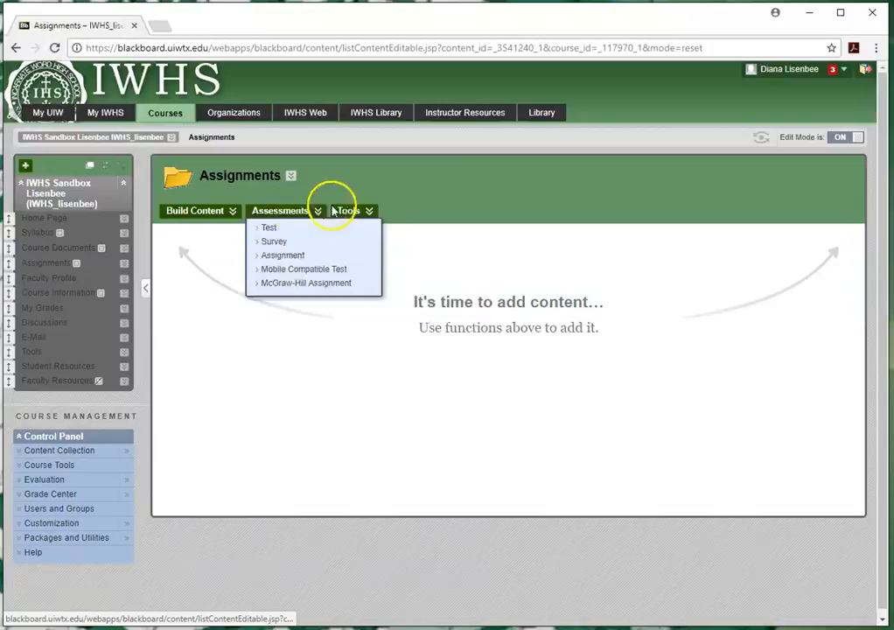
pyautogui.click(367, 212)
pyautogui.click(311, 215)
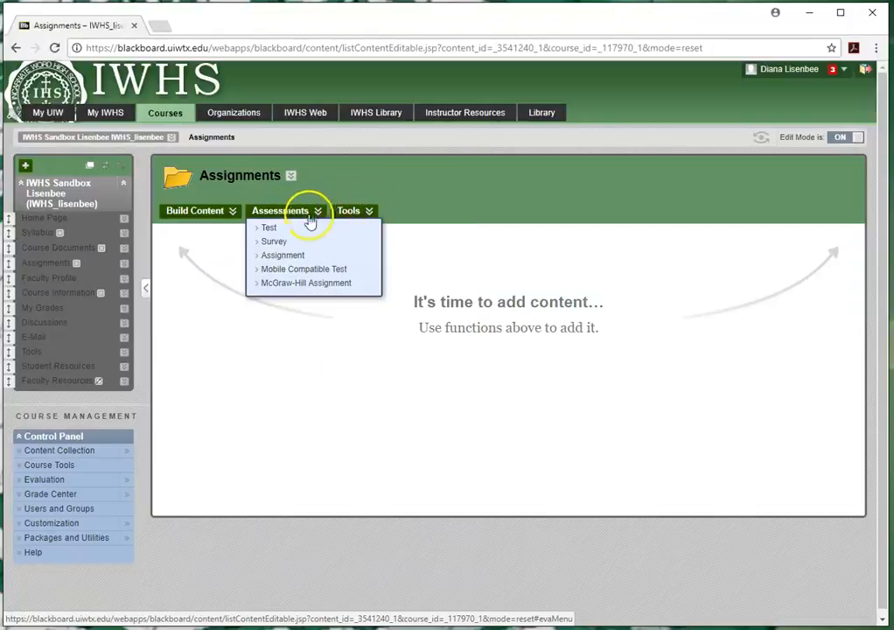
pyautogui.click(281, 217)
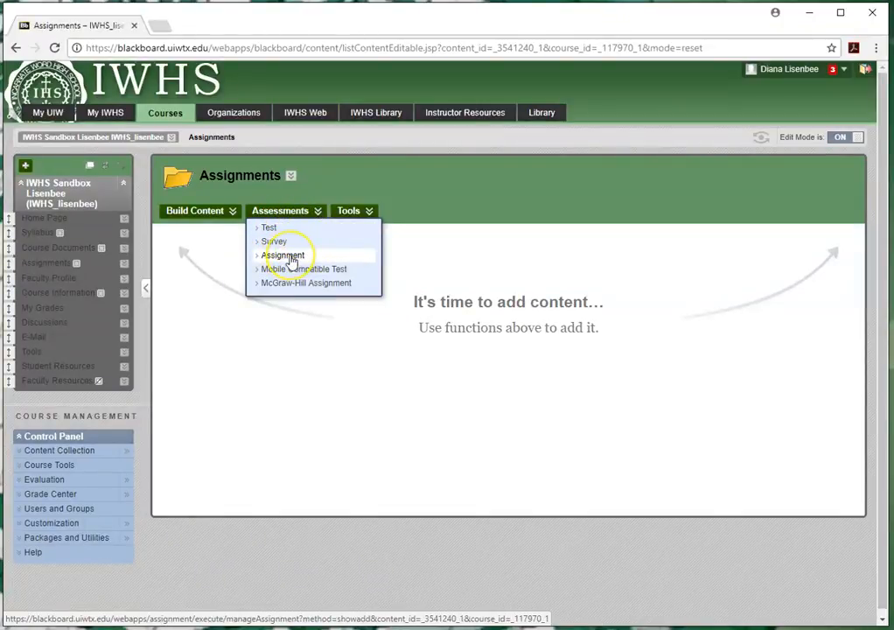
pyautogui.click(283, 256)
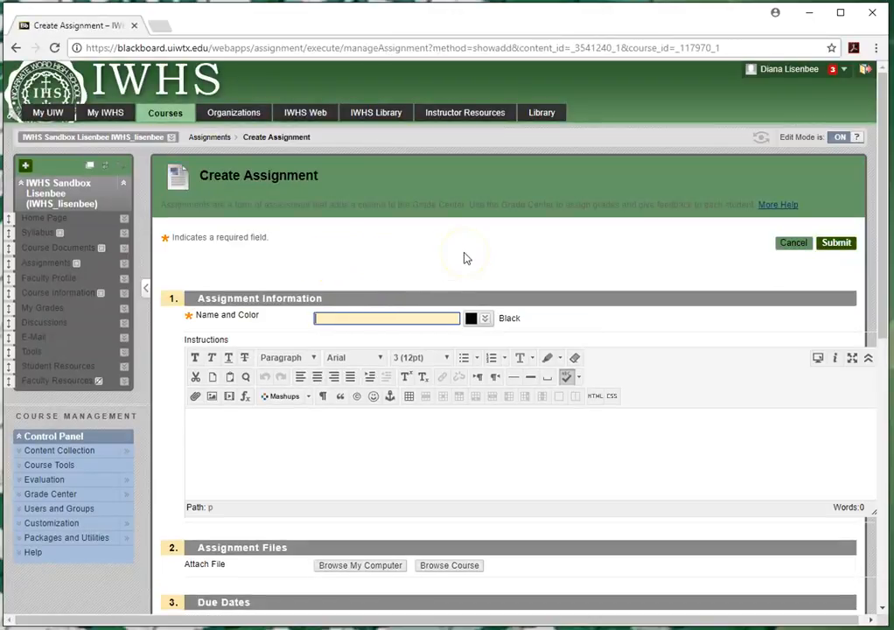
# Name the new assignment "LAP 1 Assignment" and place the cursor in its empty instructions area.
pyautogui.scroll(-1, 411, 254)
pyautogui.click(367, 251)
pyautogui.write('La')
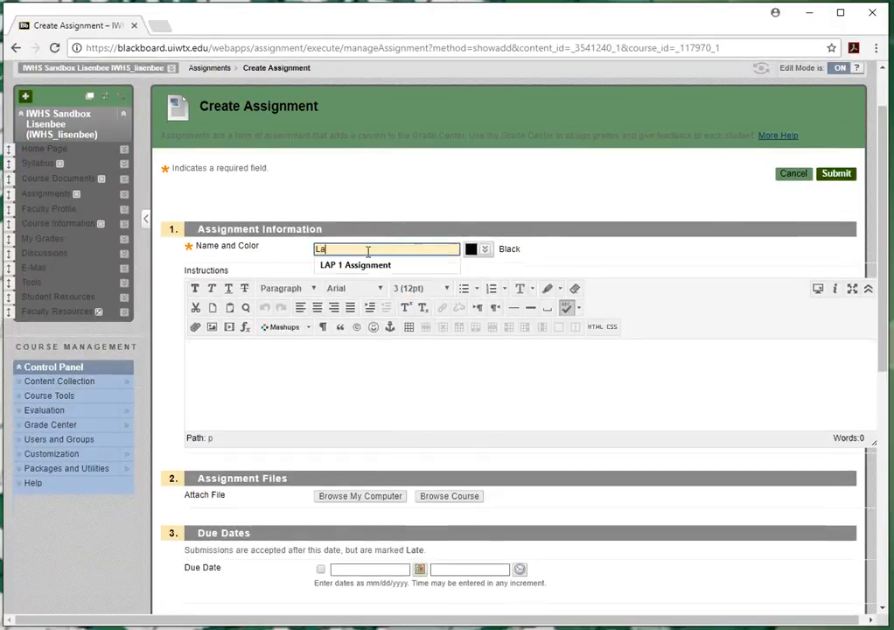
pyautogui.write('p')
pyautogui.press('Down')
pyautogui.press('Return')
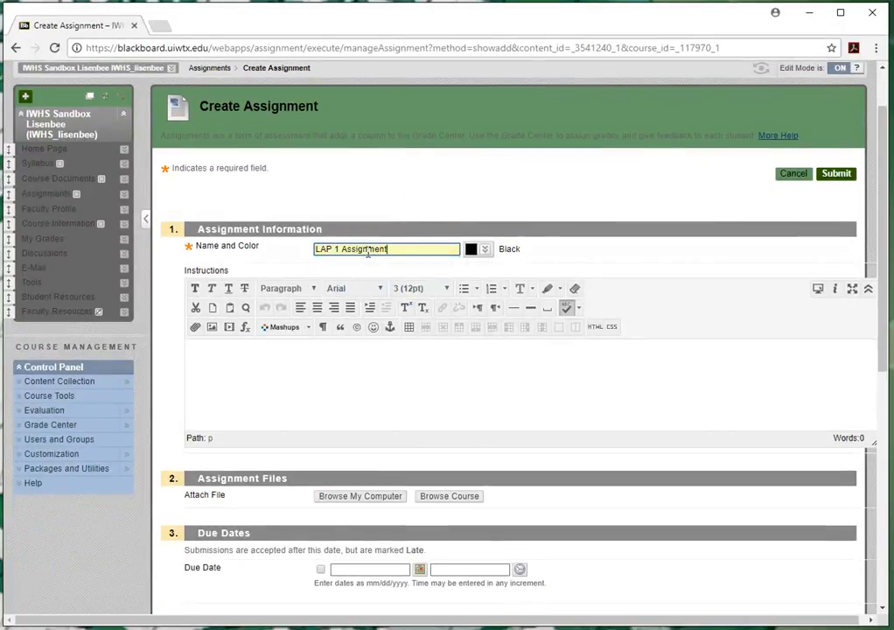
pyautogui.click(350, 379)
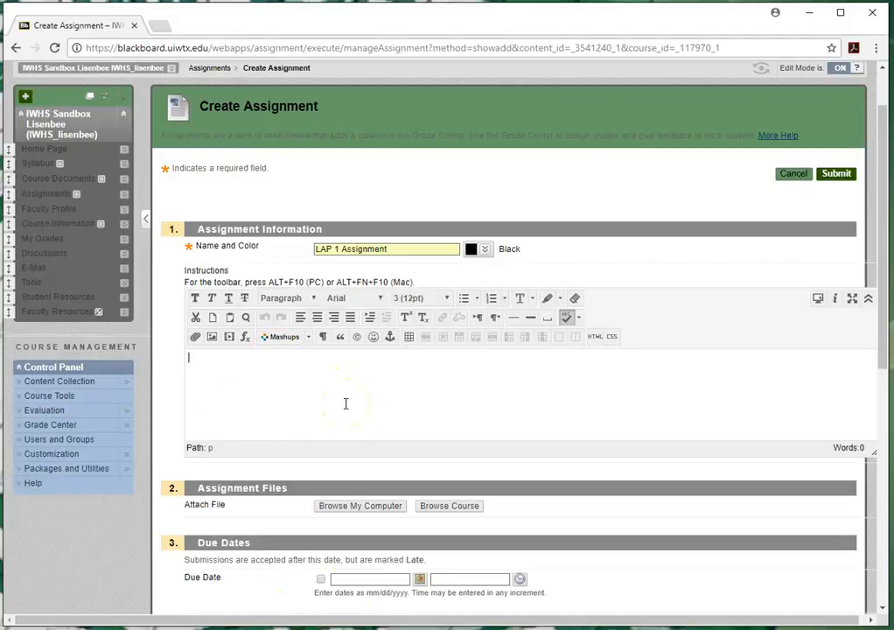
# Enable the assignment's due date and set it to 08/31/2017 at the end of the day, 11:59 PM.
pyautogui.scroll(-1, 495, 415)
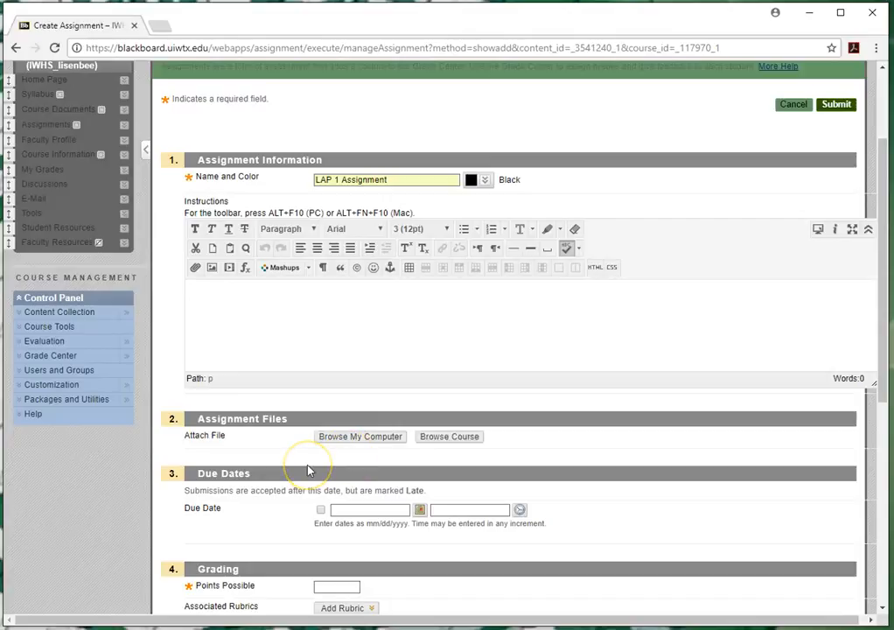
pyautogui.scroll(-3, 279, 488)
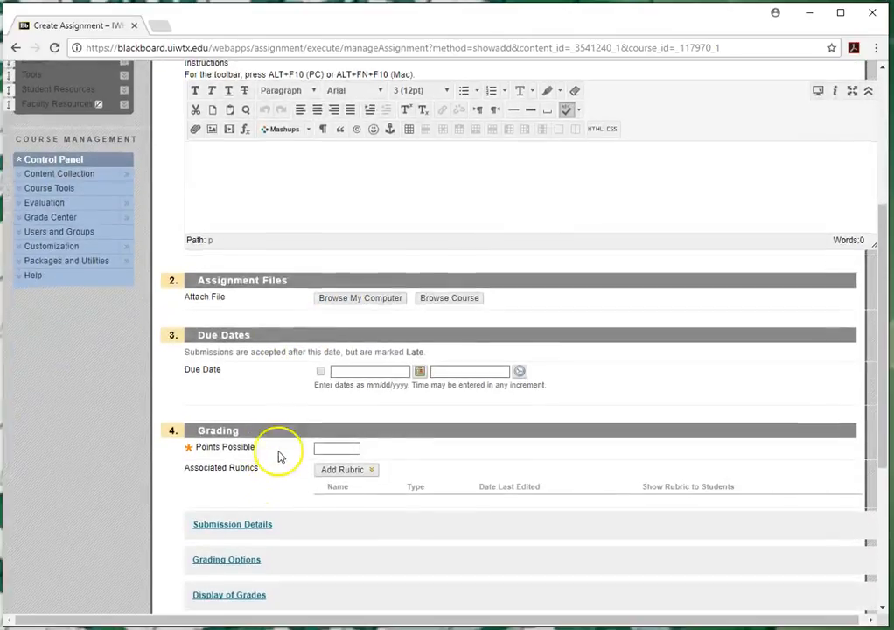
pyautogui.click(321, 375)
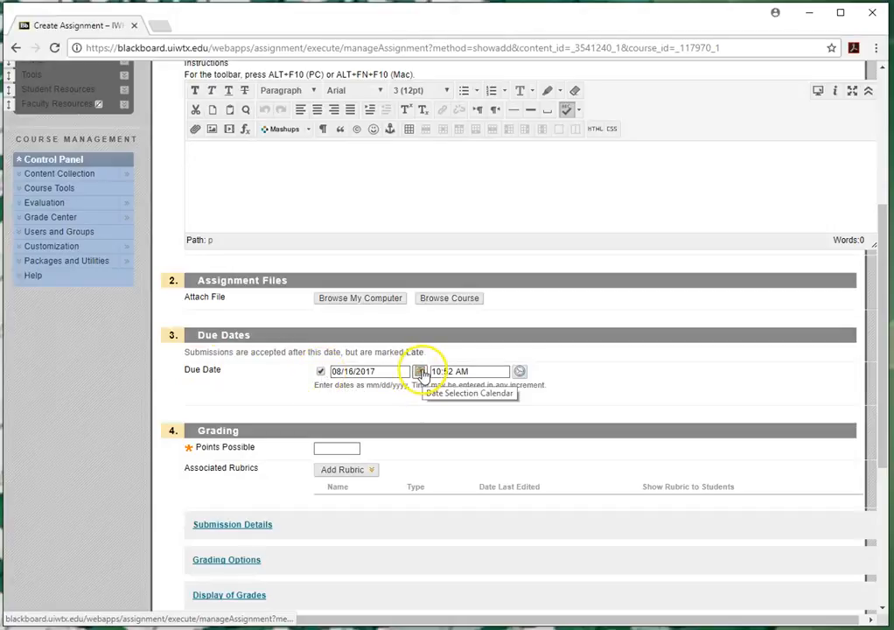
pyautogui.click(420, 371)
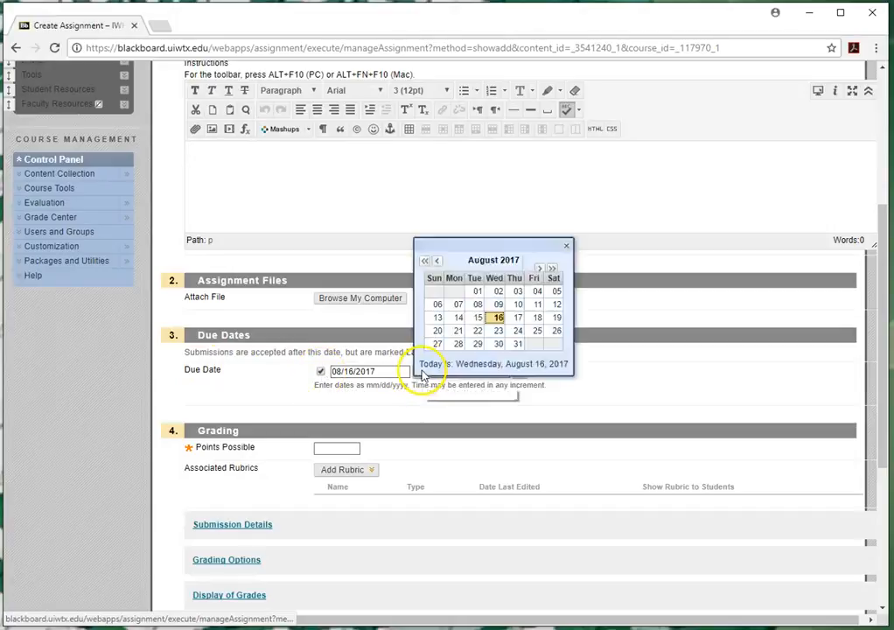
pyautogui.click(517, 344)
pyautogui.click(520, 372)
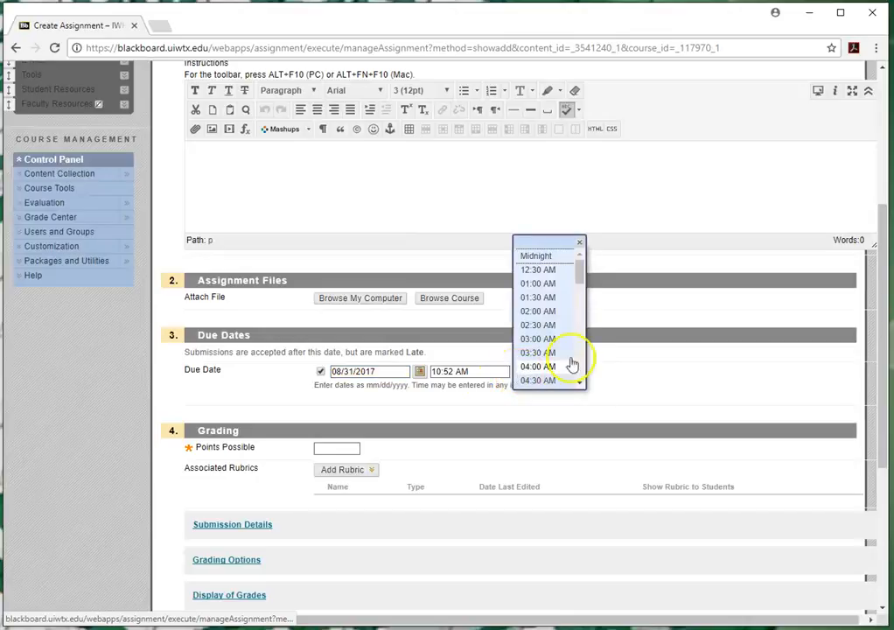
pyautogui.moveTo(578, 273); pyautogui.dragTo(577, 376)
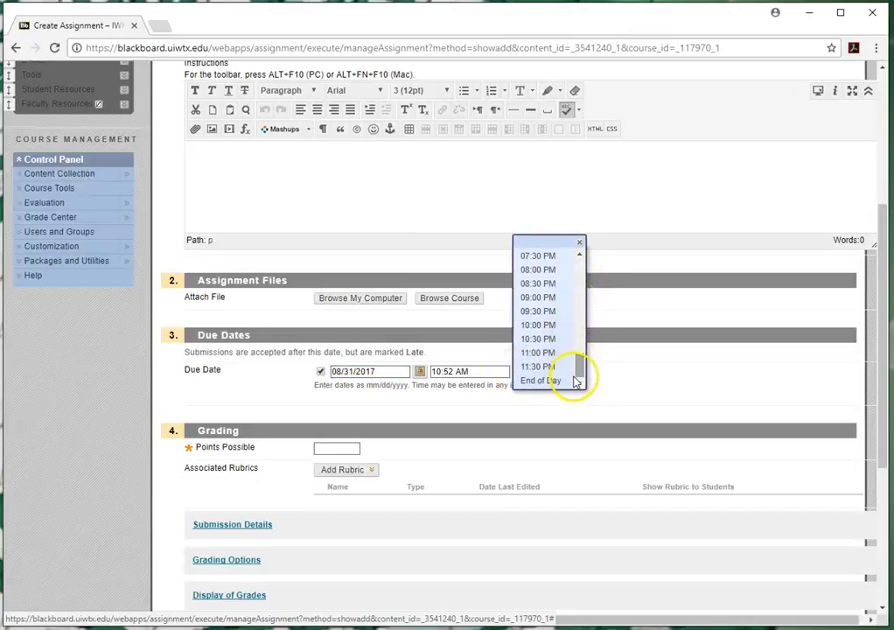
pyautogui.click(551, 381)
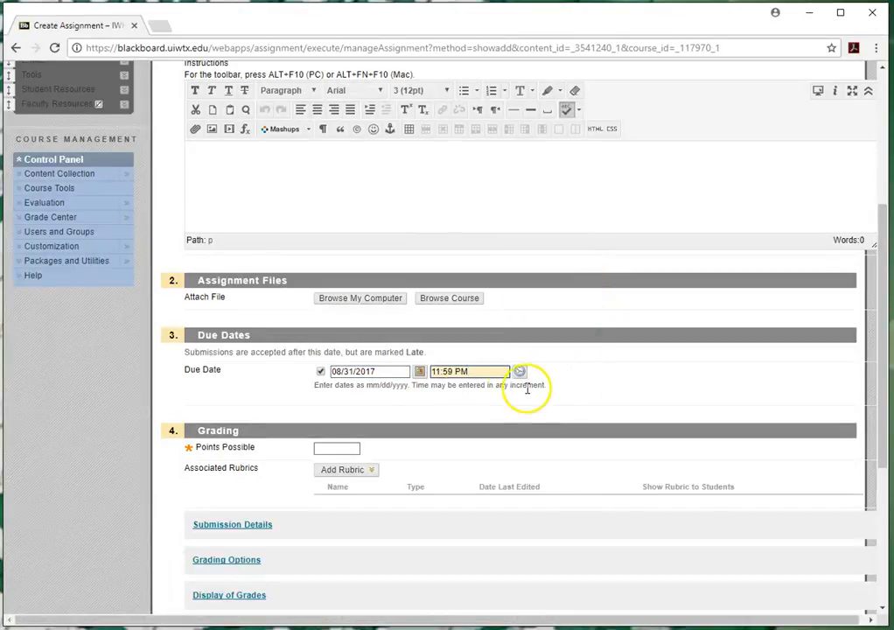
# Set the assignment's points possible to 100 and look at the options for adding a rubric.
pyautogui.scroll(-3, 520, 402)
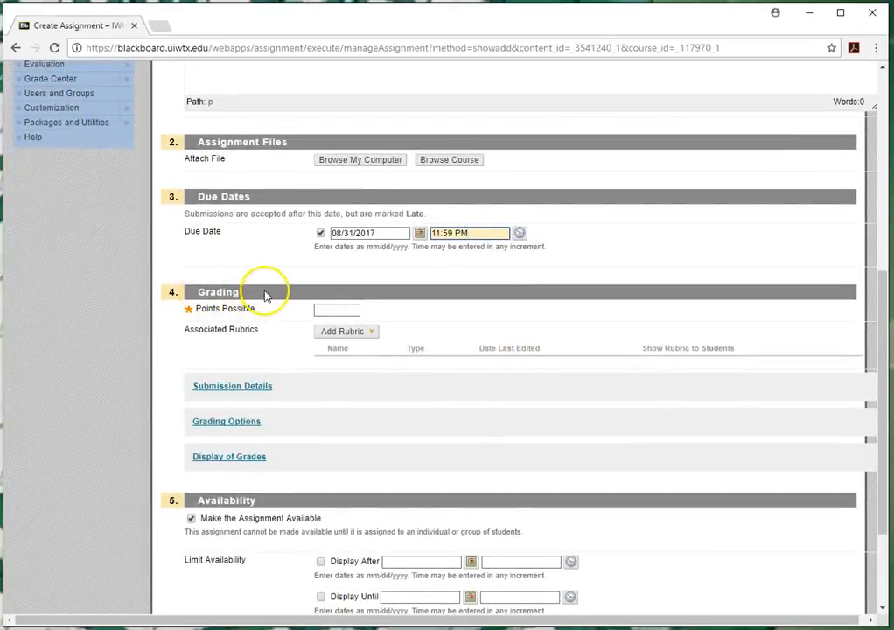
pyautogui.click(332, 308)
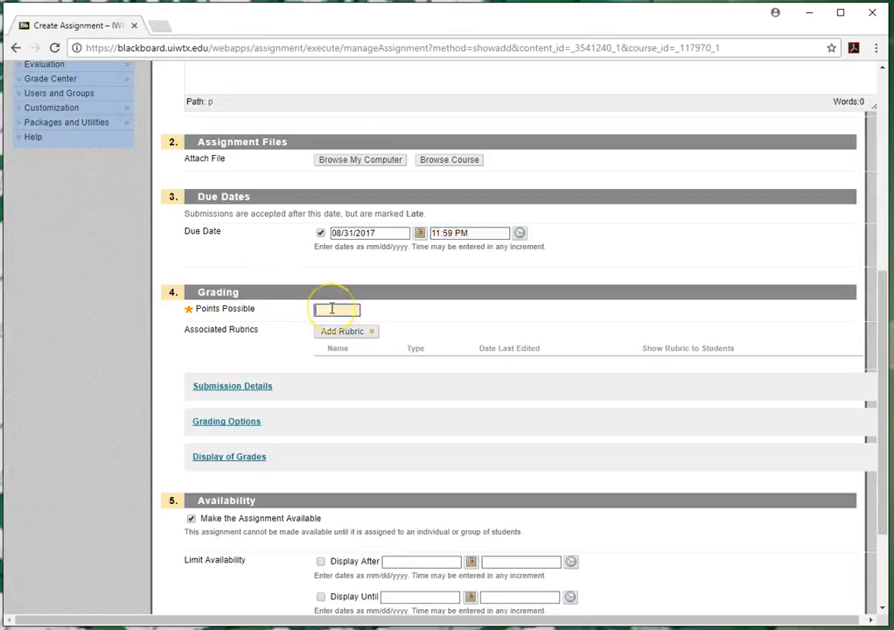
pyautogui.write('100')
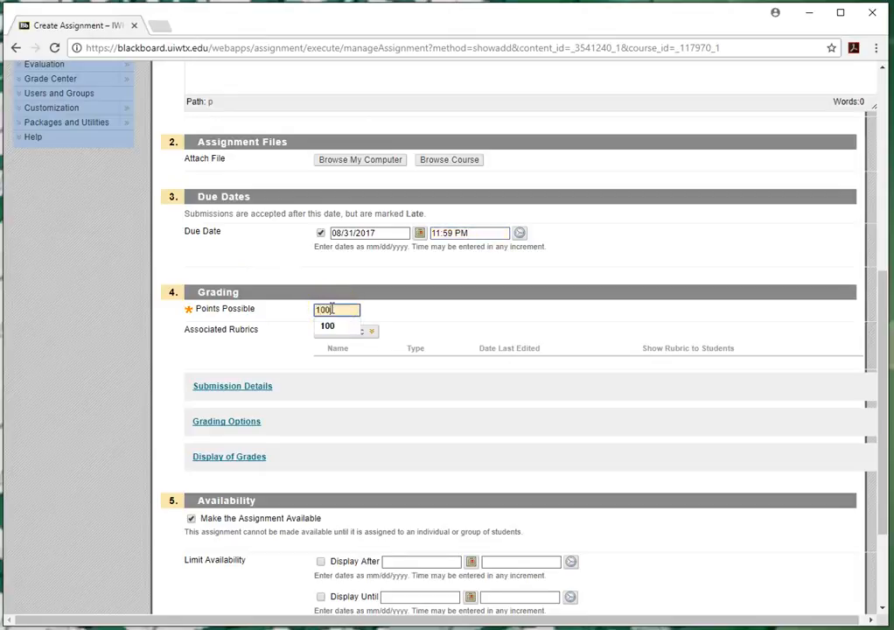
pyautogui.click(441, 313)
pyautogui.click(344, 331)
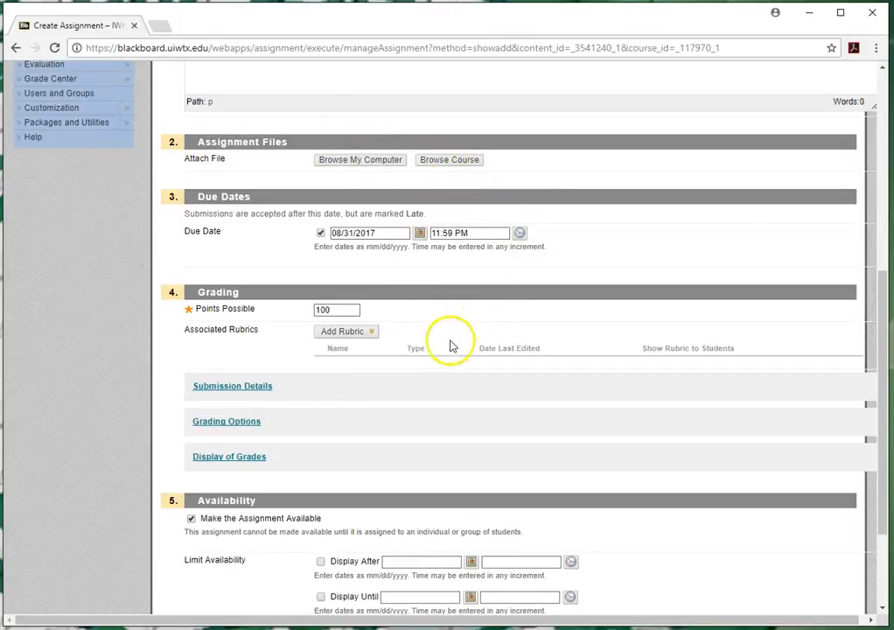
# Expand the Display of Grades, Grading Options and Submission Details sections of the grading settings.
pyautogui.scroll(-1, 157, 383)
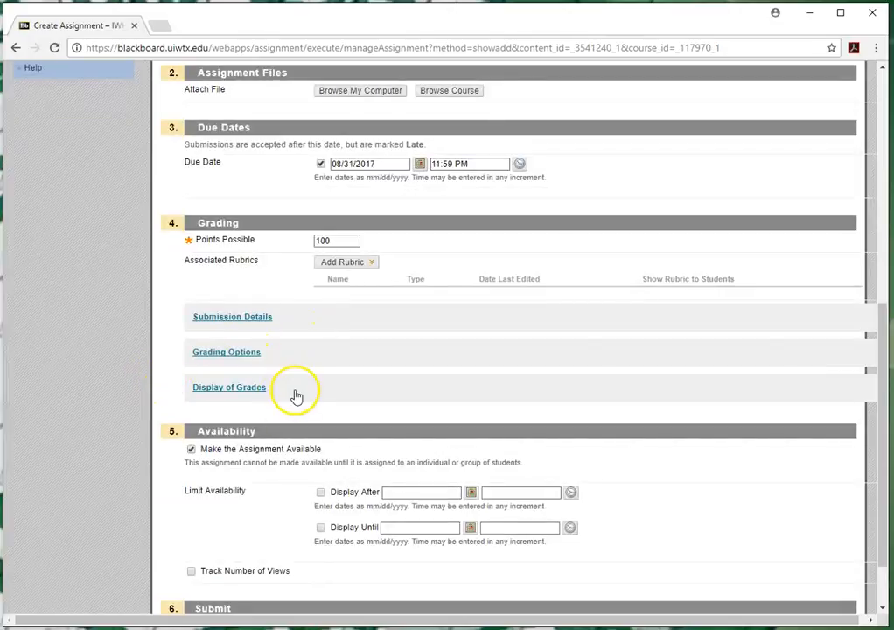
pyautogui.click(290, 393)
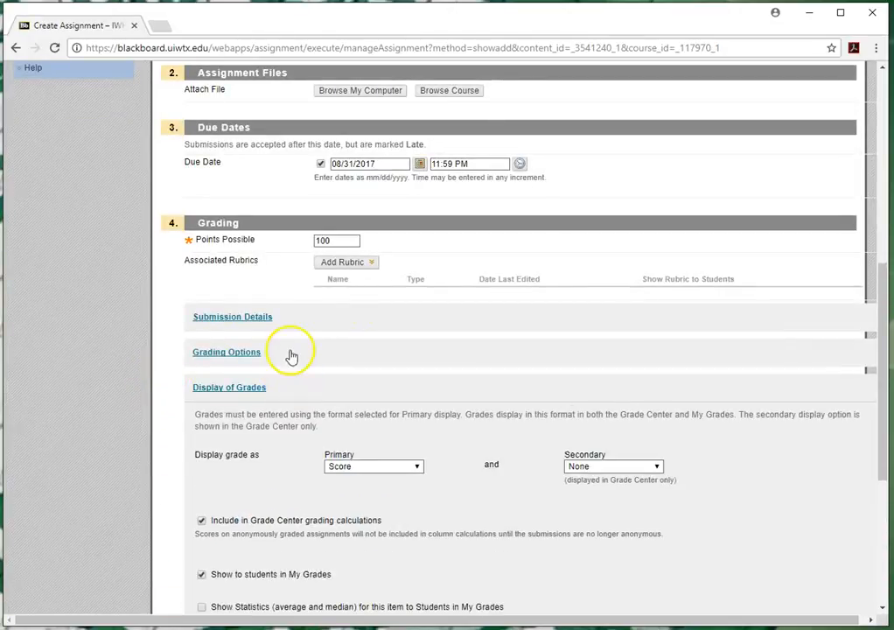
pyautogui.click(291, 354)
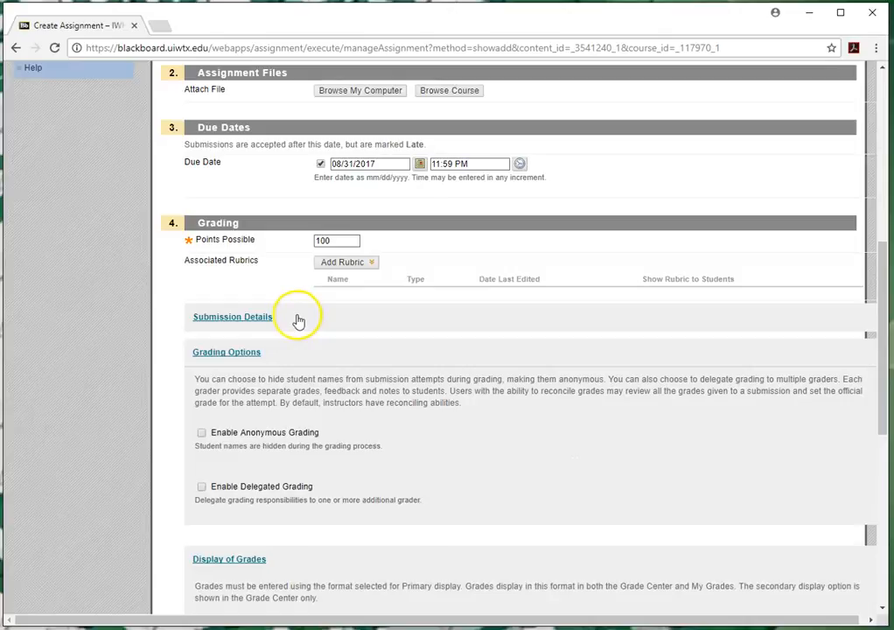
pyautogui.click(296, 320)
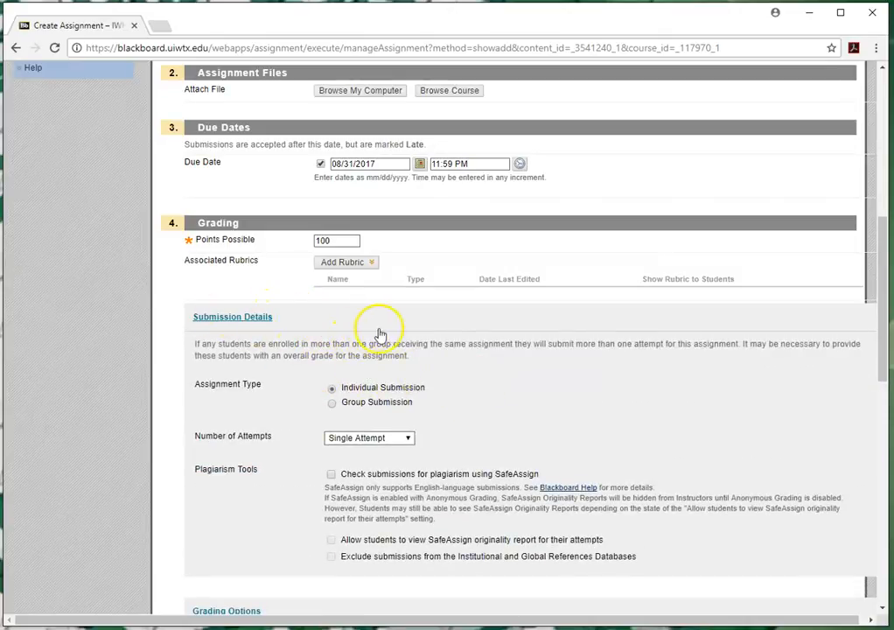
# Examine the available choices for the number of attempts in the submission details.
pyautogui.scroll(-3, 380, 334)
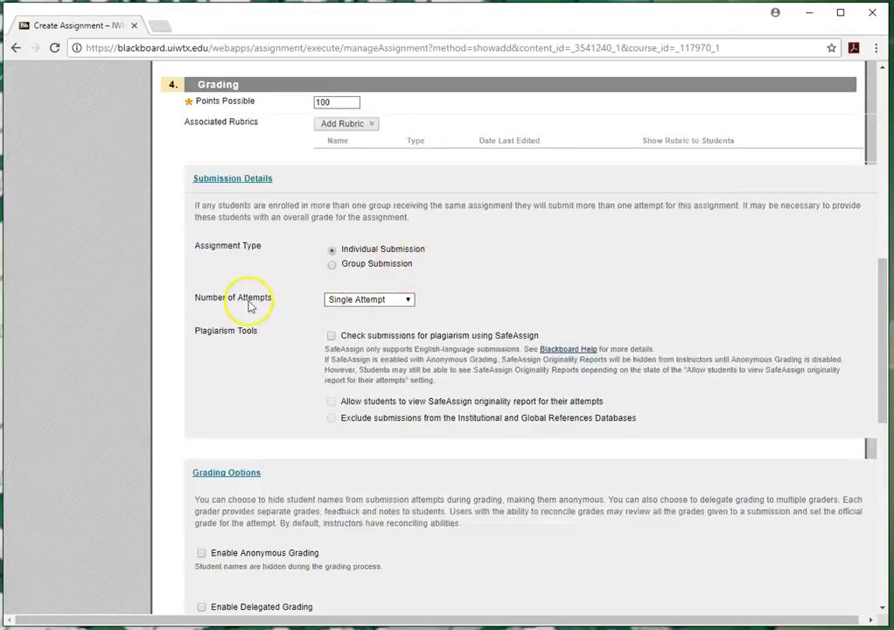
pyautogui.click(410, 302)
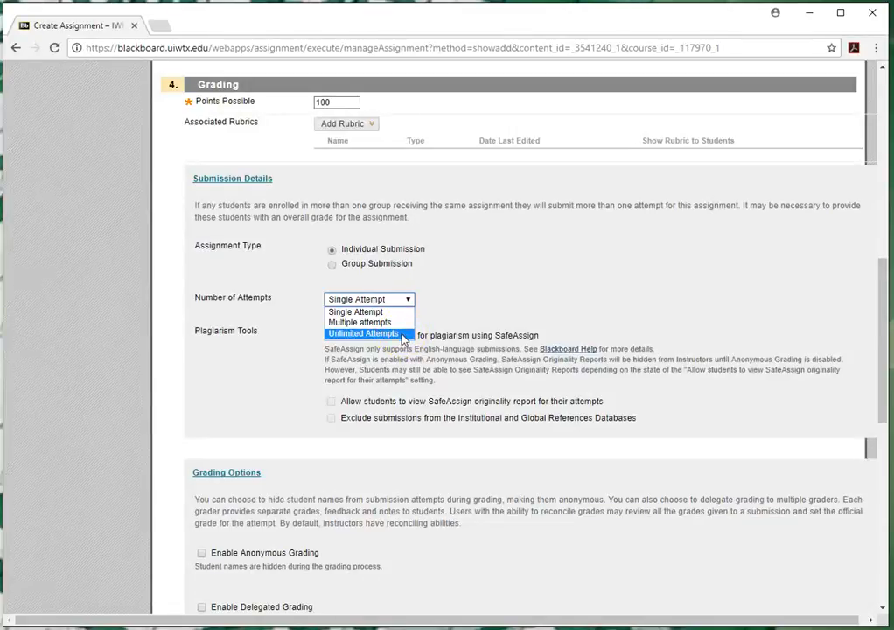
pyautogui.click(463, 367)
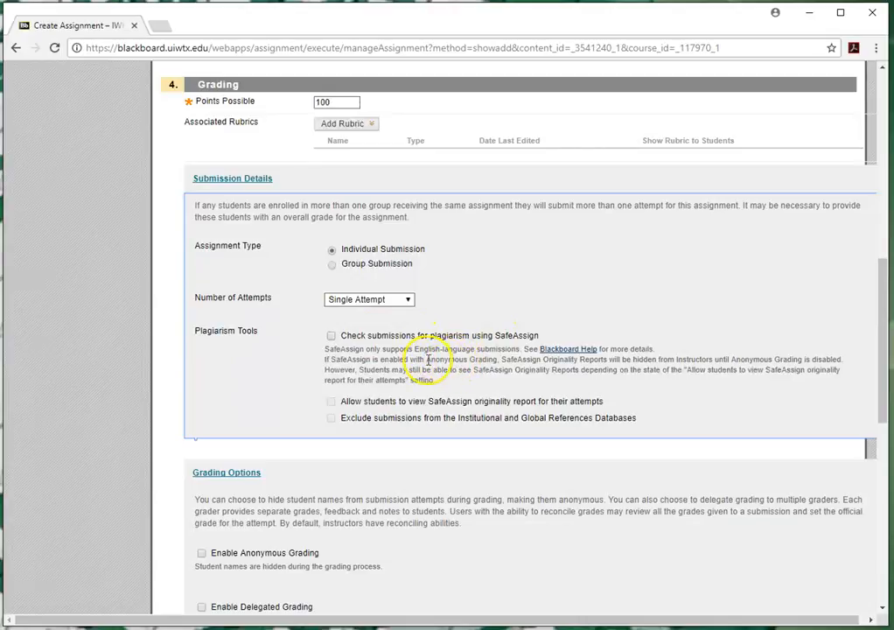
# Enable SafeAssign plagiarism checking, let students view their originality reports, and exclude submissions from the Institutional and Global References Databases.
pyautogui.click(332, 337)
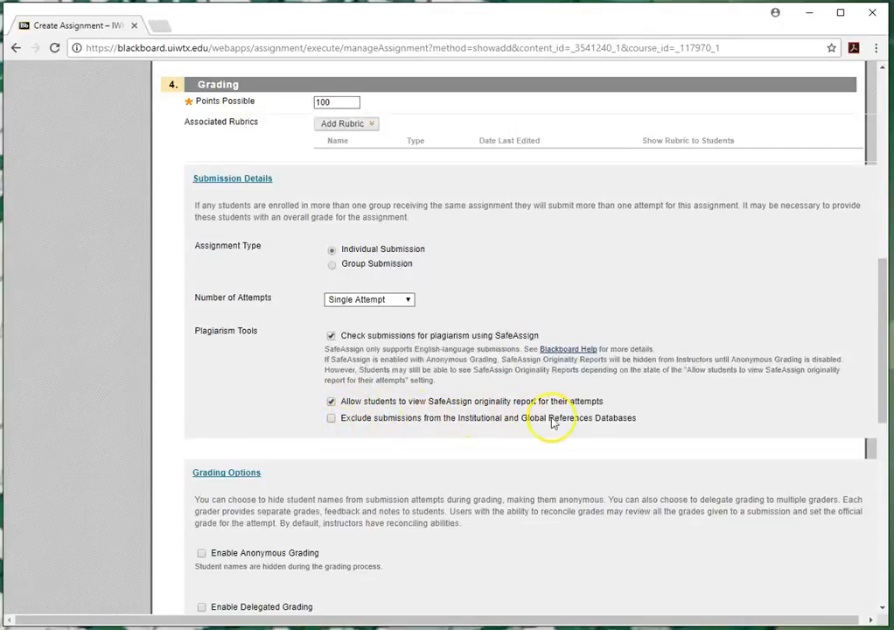
pyautogui.click(332, 420)
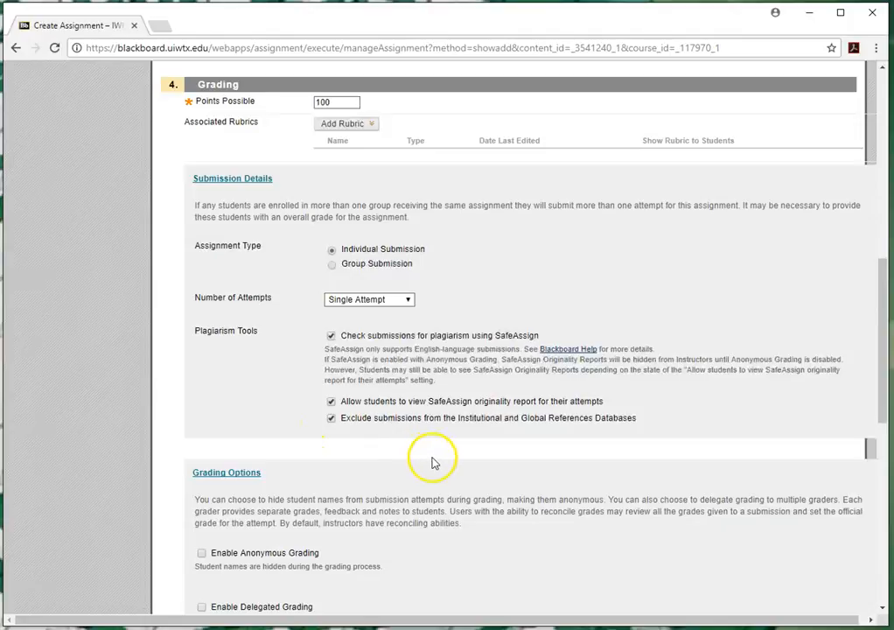
# Keep the assignment available and limit it to display after 08/16/2017 at 07:00 AM.
pyautogui.scroll(-3, 428, 468)
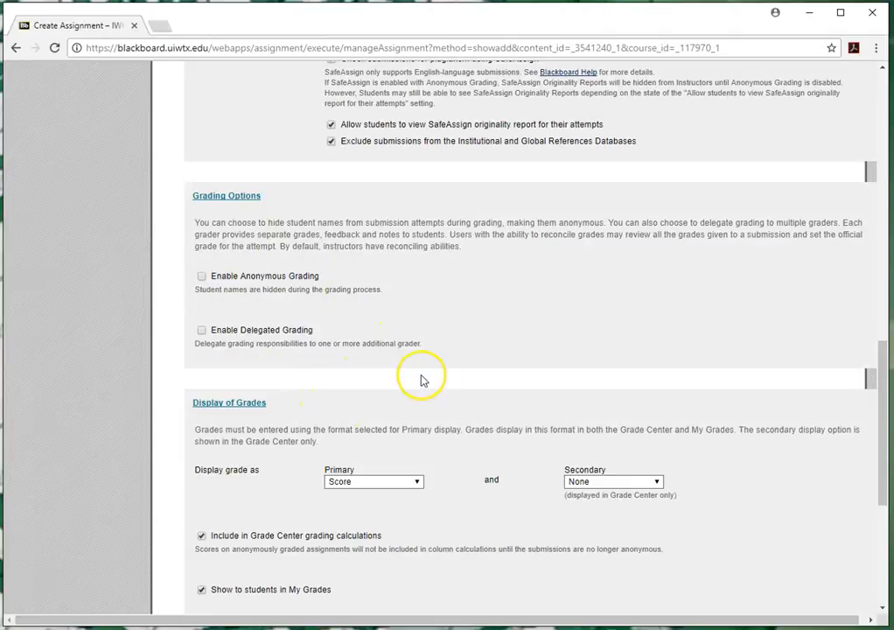
pyautogui.scroll(-1, 462, 420)
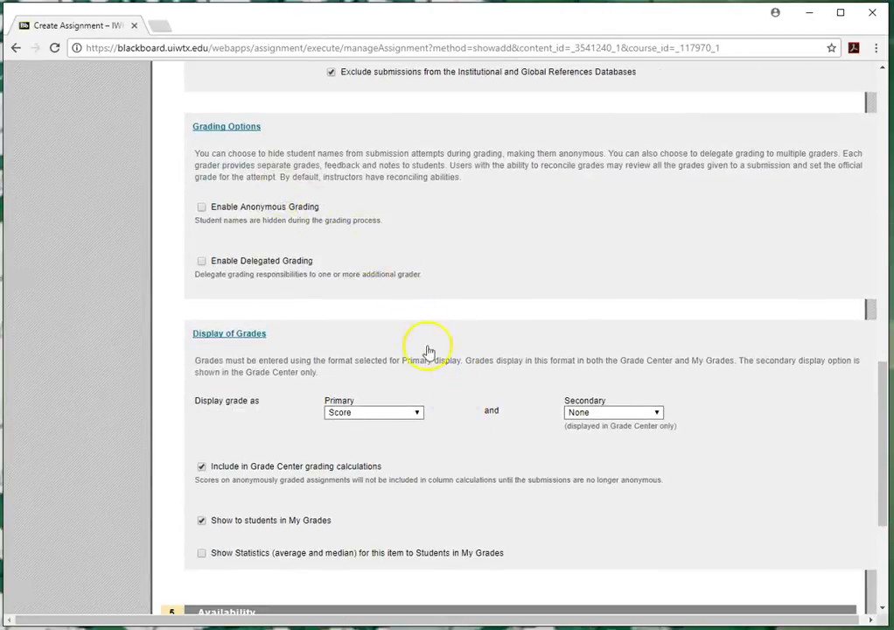
pyautogui.scroll(-4, 513, 408)
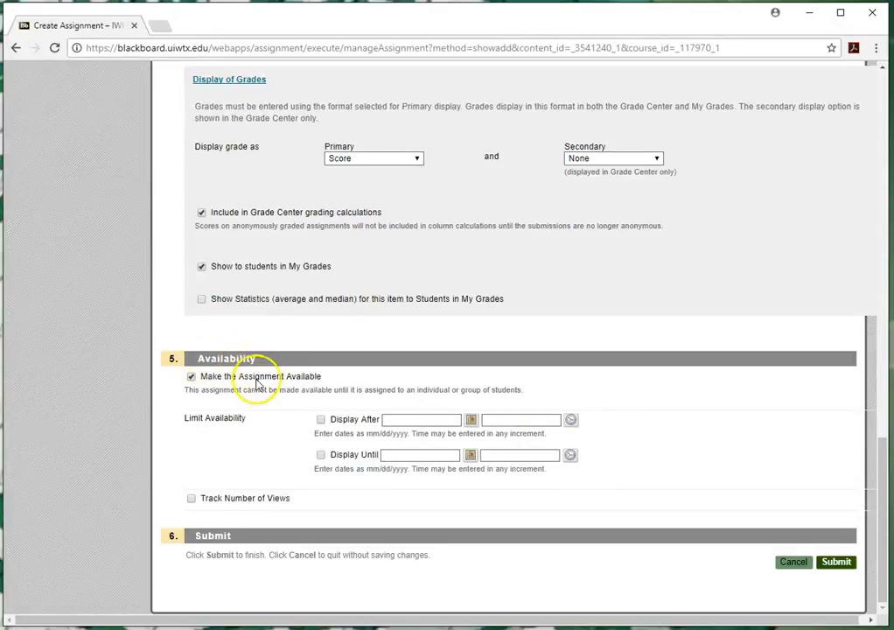
pyautogui.click(190, 377)
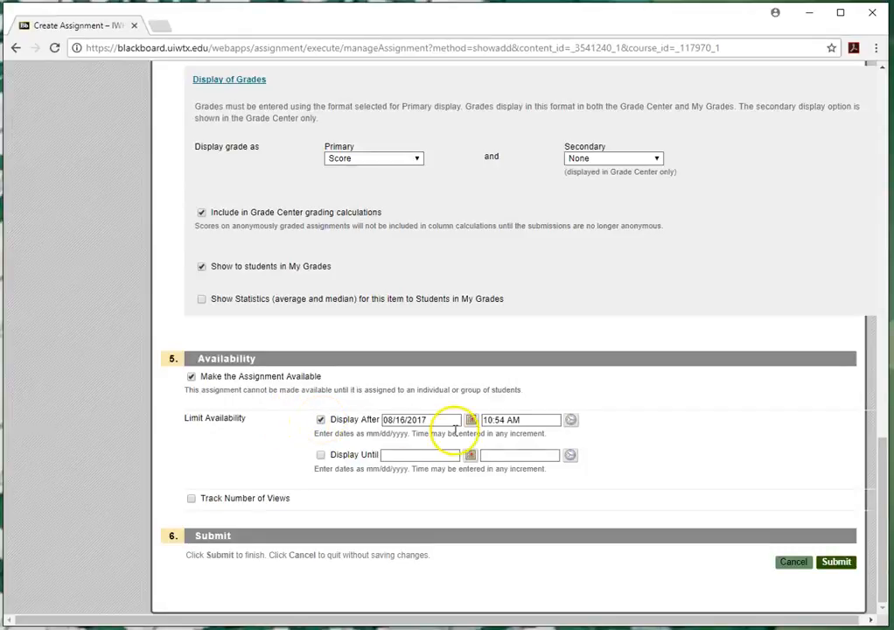
pyautogui.click(571, 421)
pyautogui.scroll(-2, 612, 389)
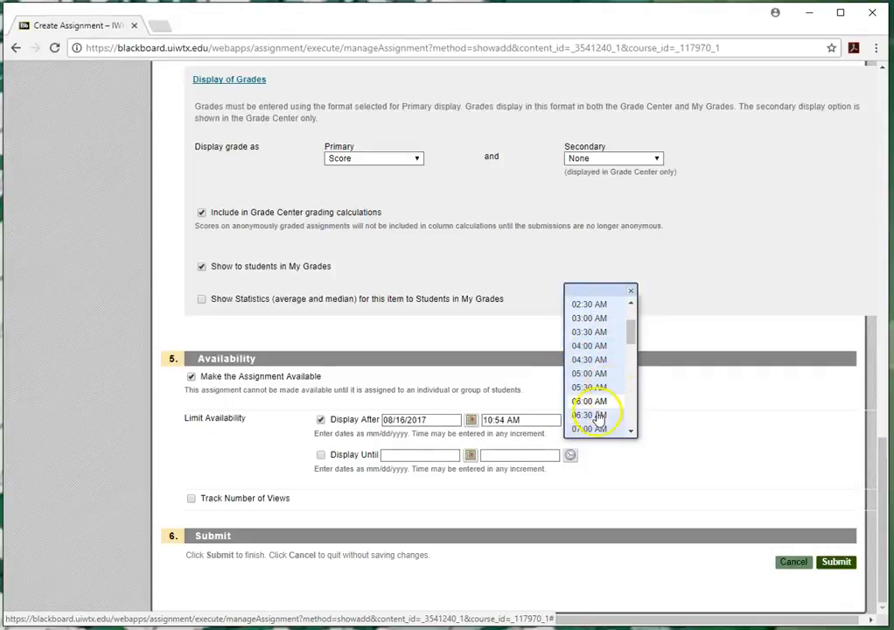
pyautogui.click(603, 426)
# Limit the assignment's availability to display until 09/01/2017 at 11:59 PM.
pyautogui.click(321, 455)
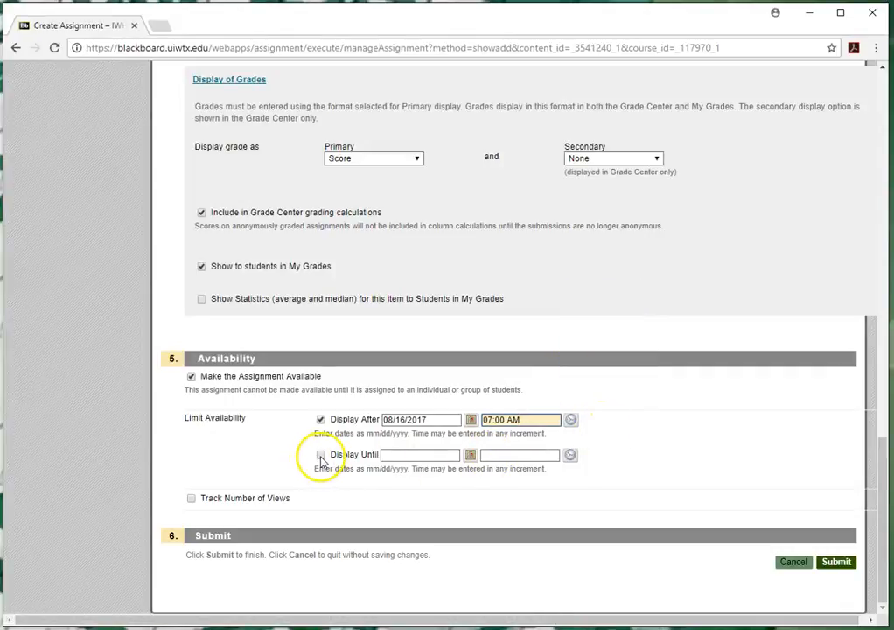
pyautogui.click(470, 455)
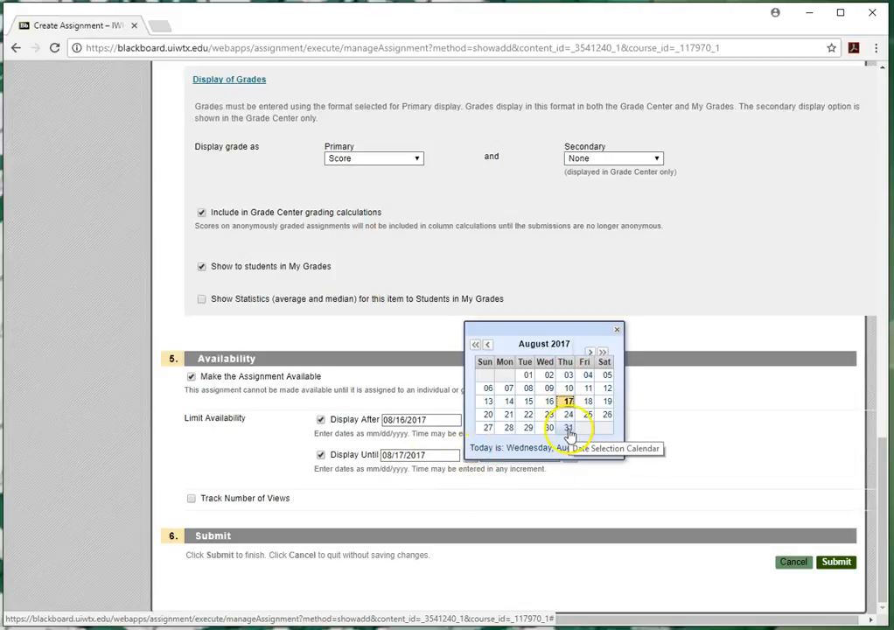
pyautogui.click(591, 353)
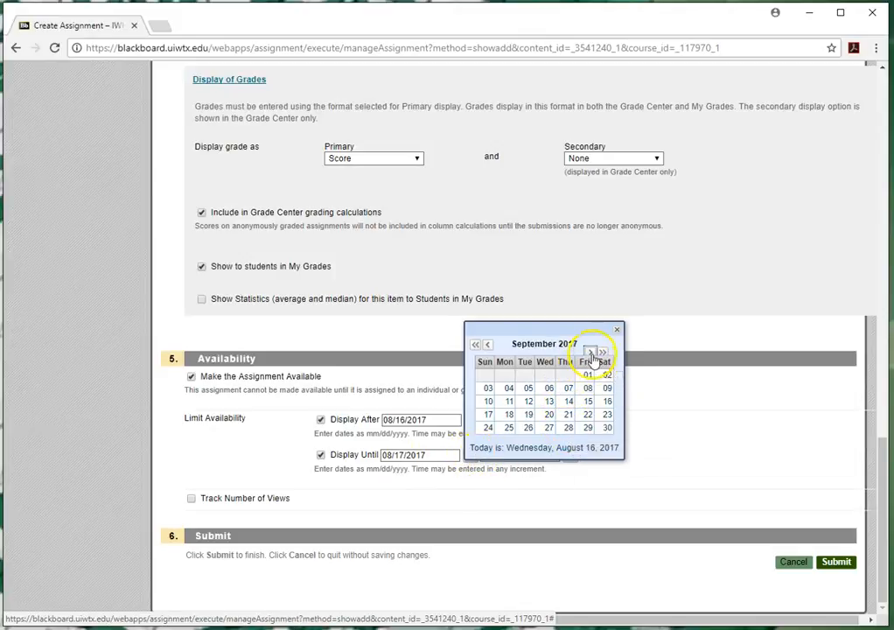
pyautogui.click(587, 376)
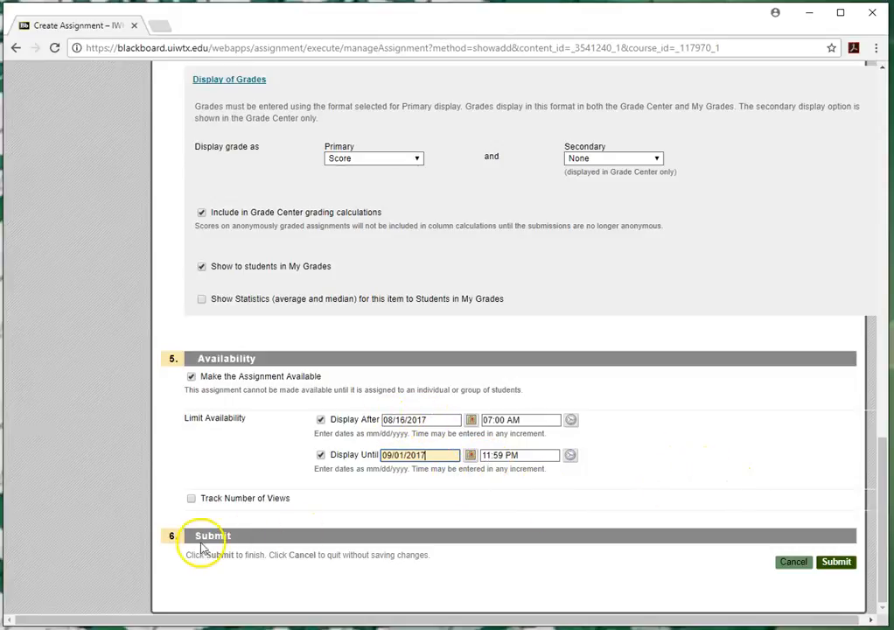
# Enable tracking of the number of views and submit the new assignment.
pyautogui.click(190, 498)
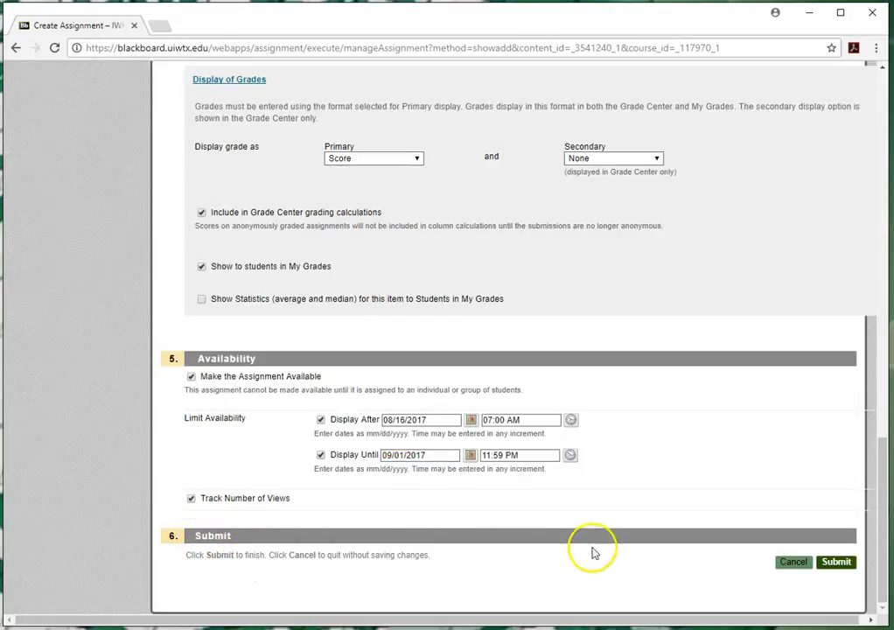
pyautogui.click(833, 563)
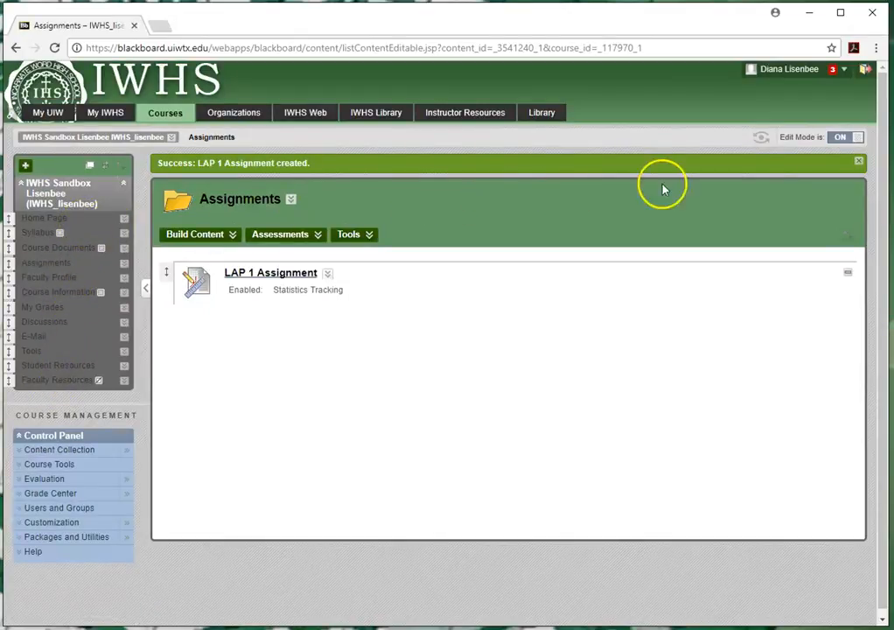
# Turn Edit Mode off and open the LAP 1 Assignment to review its information from the student's side.
pyautogui.click(838, 140)
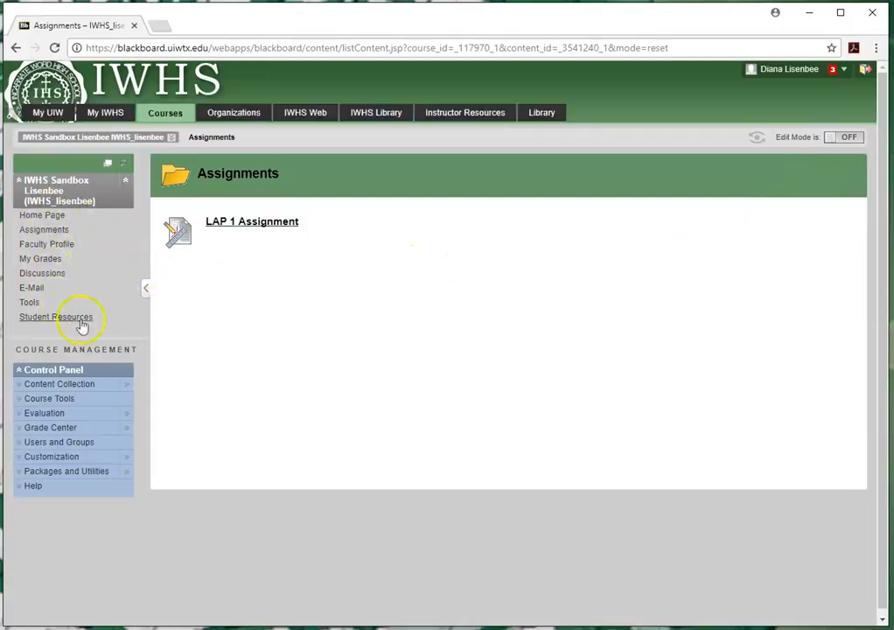
pyautogui.click(242, 222)
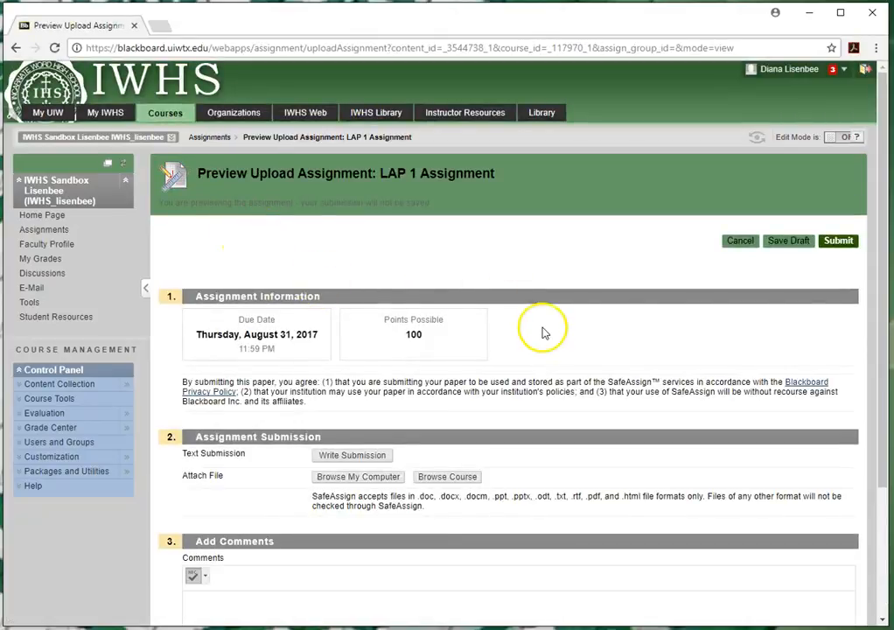
pyautogui.scroll(-1, 542, 334)
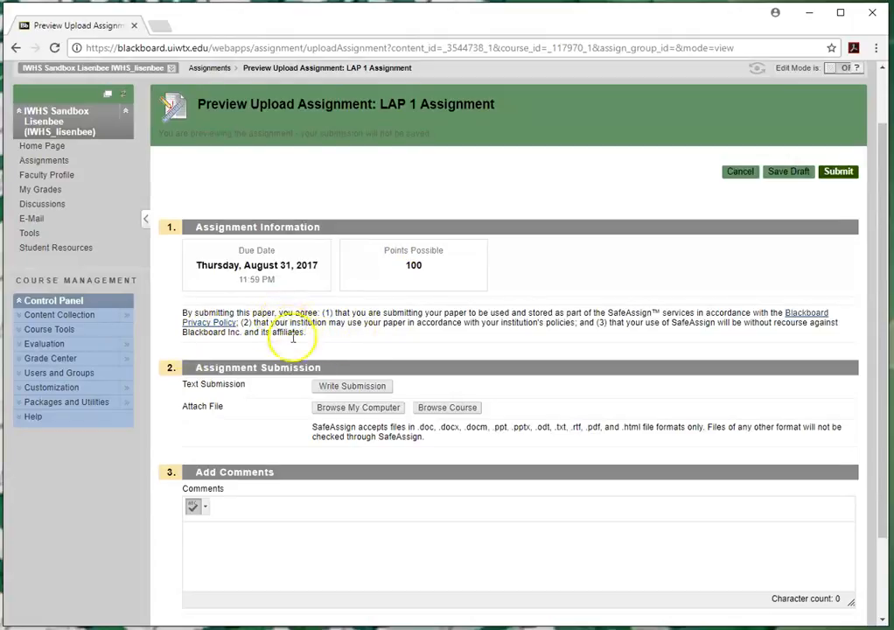
pyautogui.scroll(-1, 245, 406)
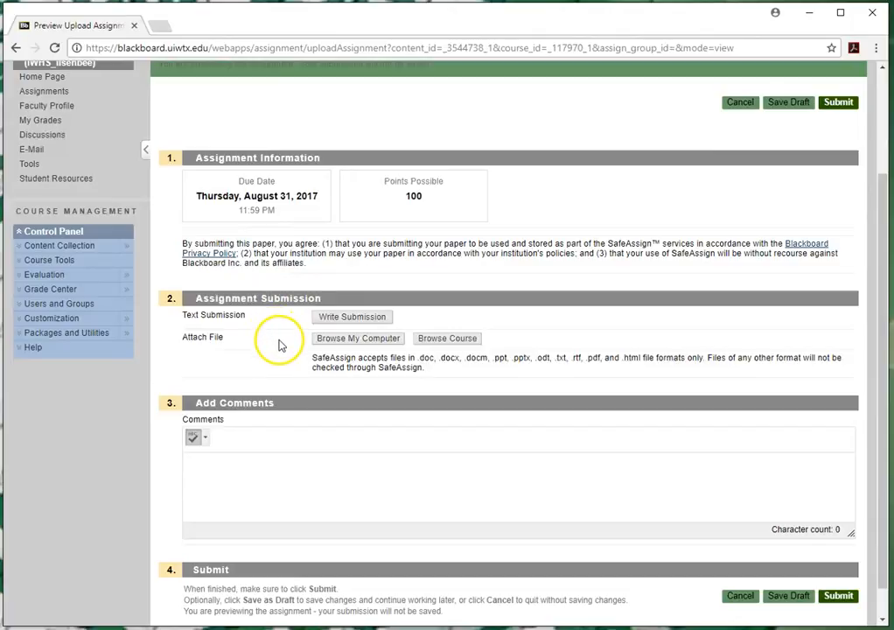
# Expand the text submission editor, examine the file attachment and comments areas, and cancel the previewed submission.
pyautogui.click(373, 320)
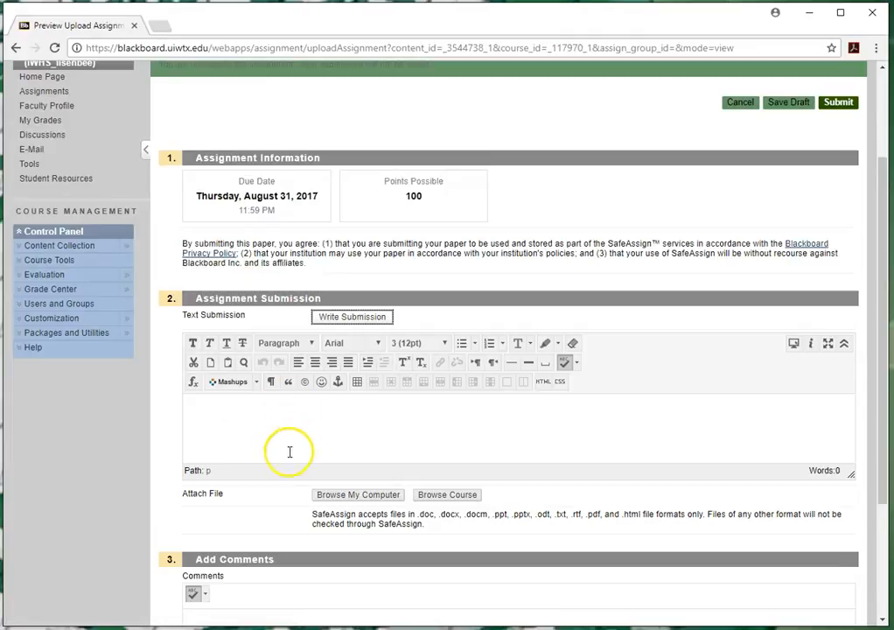
pyautogui.scroll(-3, 301, 416)
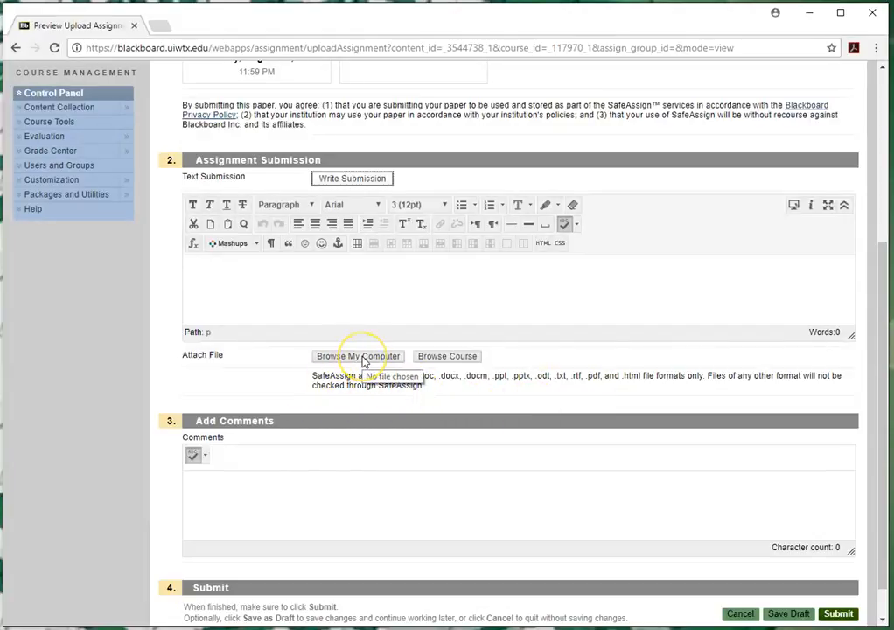
pyautogui.scroll(-1, 288, 463)
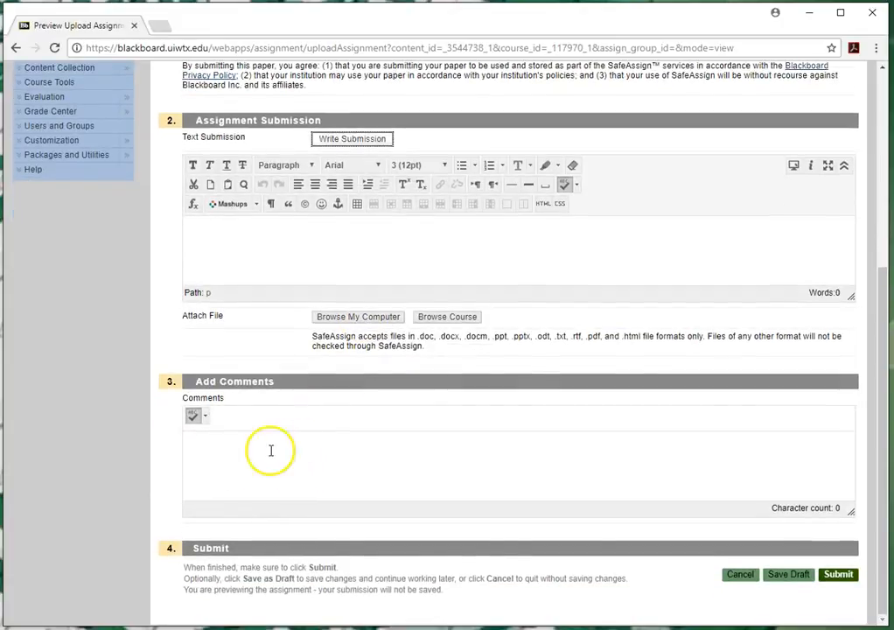
pyautogui.click(250, 455)
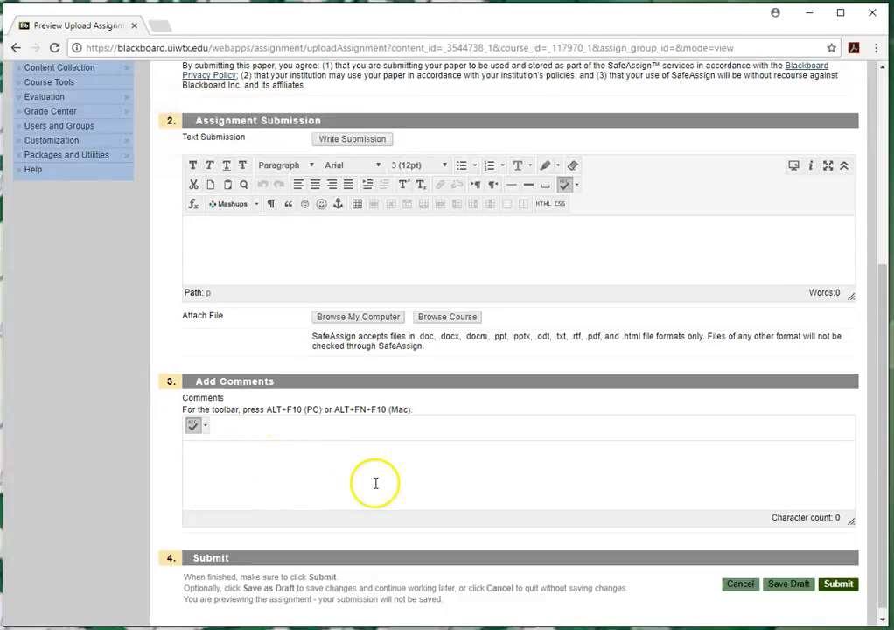
pyautogui.scroll(-1, 391, 499)
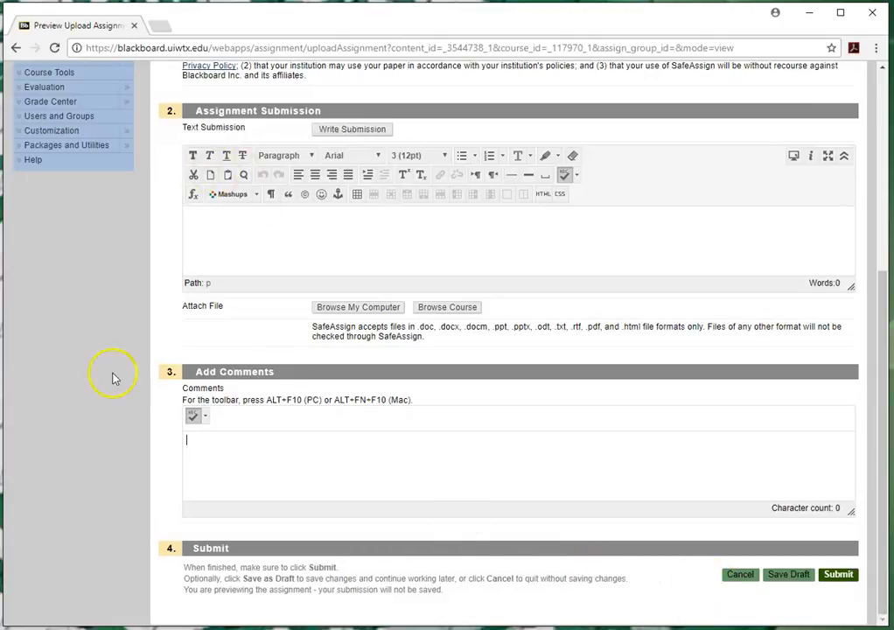
pyautogui.click(740, 575)
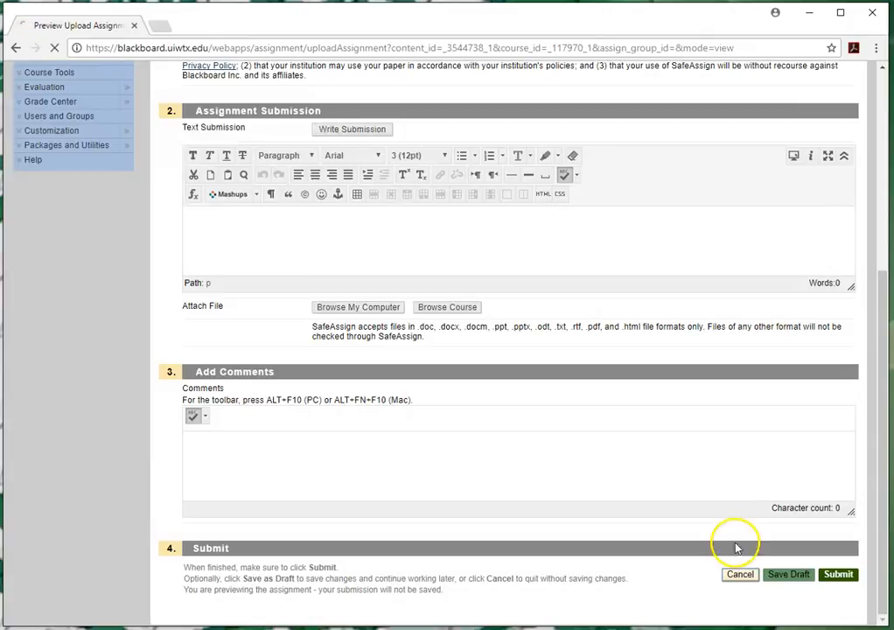